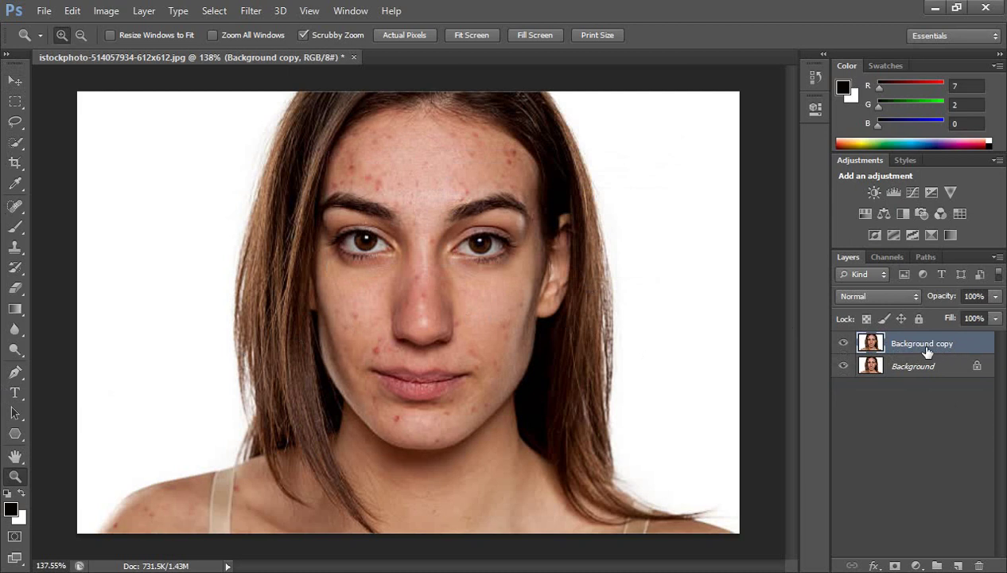
# - Apply a Gaussian Blur with a 7.0 pixel radius to the Background copy layer
pyautogui.click(252, 12)
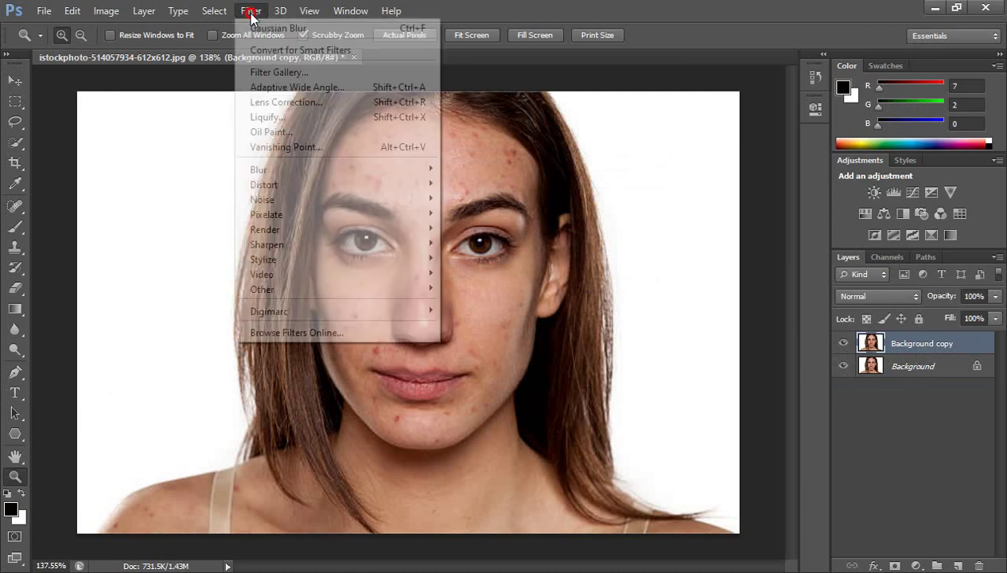
pyautogui.moveTo(283, 171)
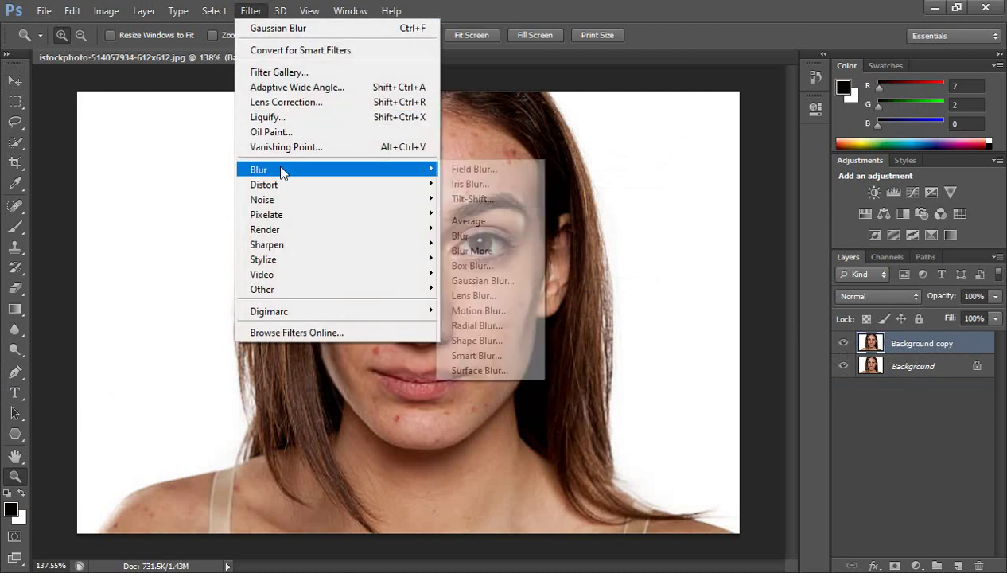
pyautogui.click(481, 289)
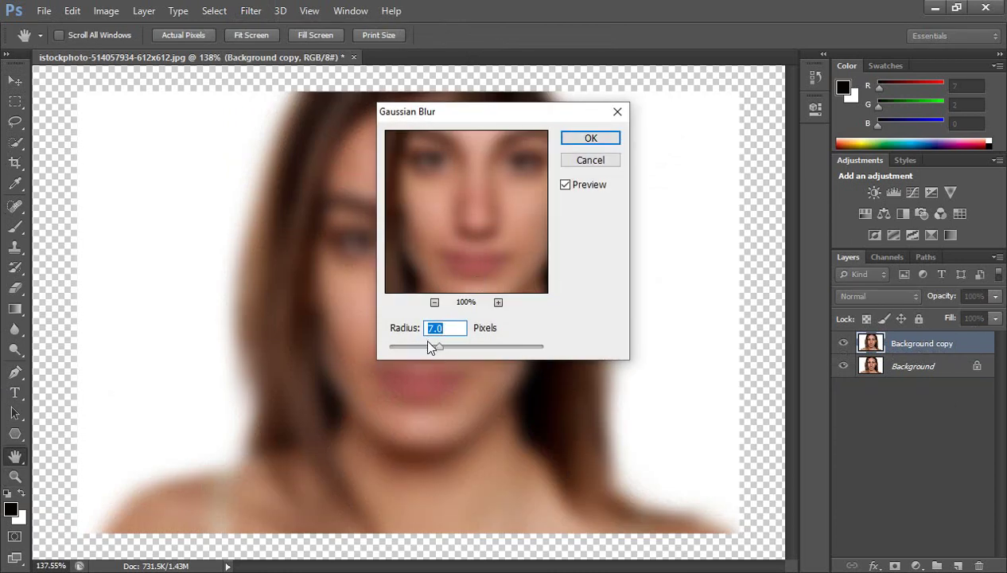
pyautogui.moveTo(429, 348)
pyautogui.mouseDown()
pyautogui.moveTo(392, 350)
pyautogui.moveTo(440, 348)
pyautogui.mouseUp()
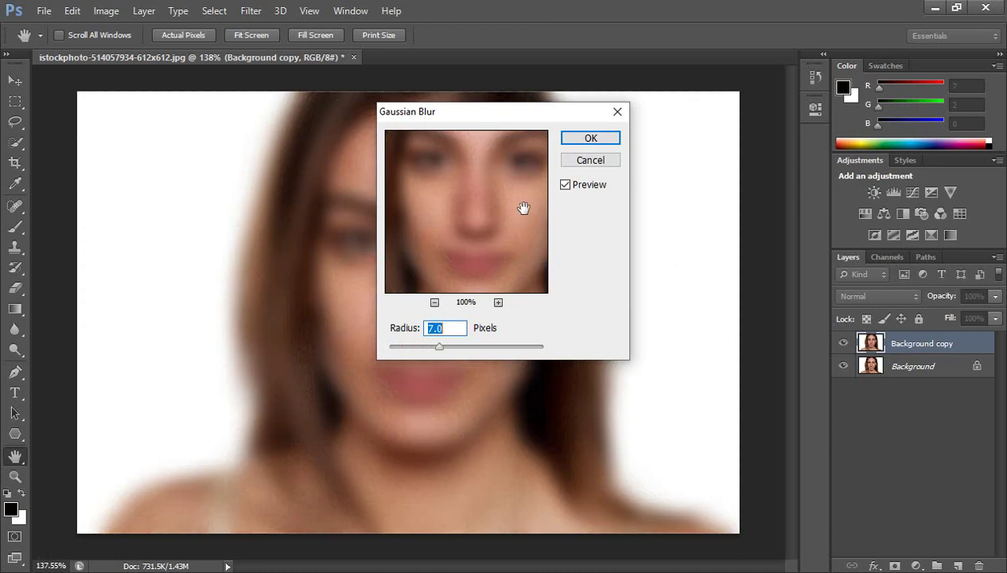
pyautogui.click(603, 139)
pyautogui.press('z')
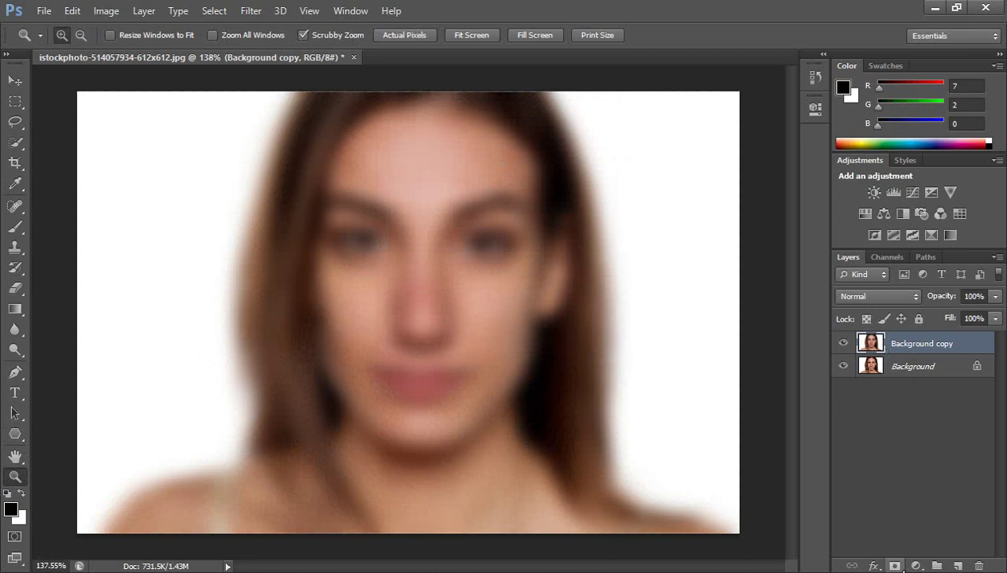
# - Give the blurred copy a layer mask, and convert the Background into Layer 0 stacked above that copy
pyautogui.click(895, 566)
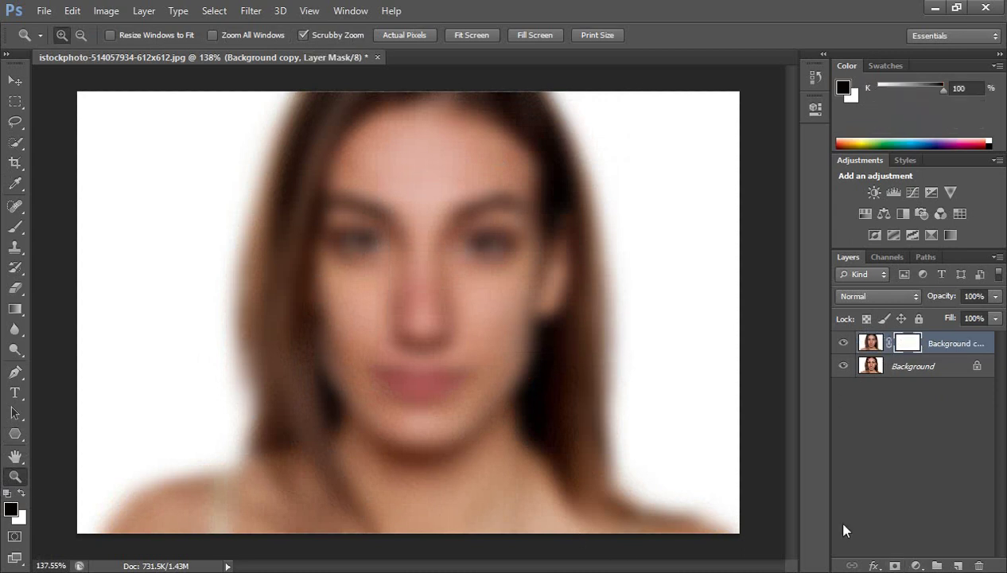
pyautogui.doubleClick(960, 366)
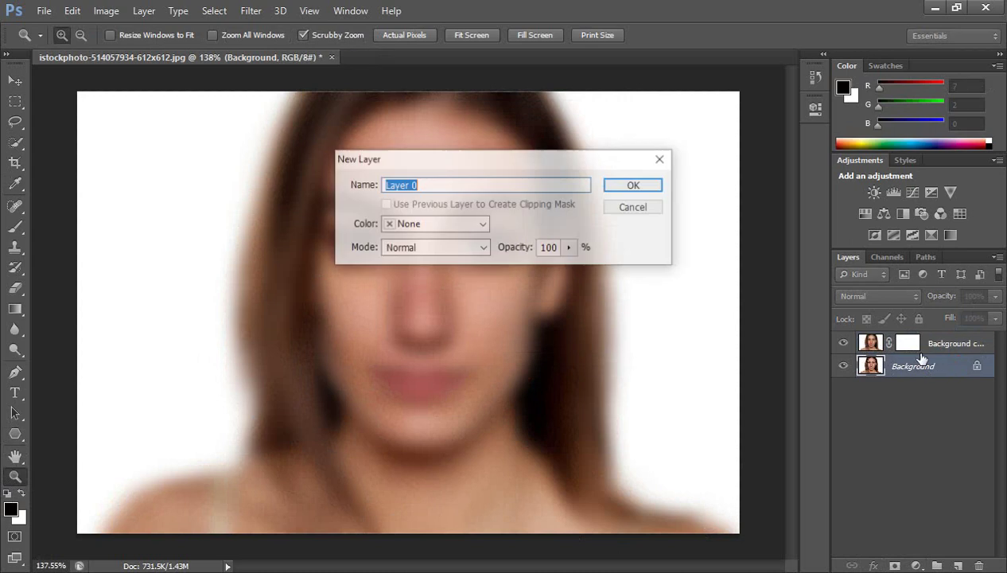
pyautogui.click(624, 189)
pyautogui.moveTo(929, 343); pyautogui.dragTo(928, 388)
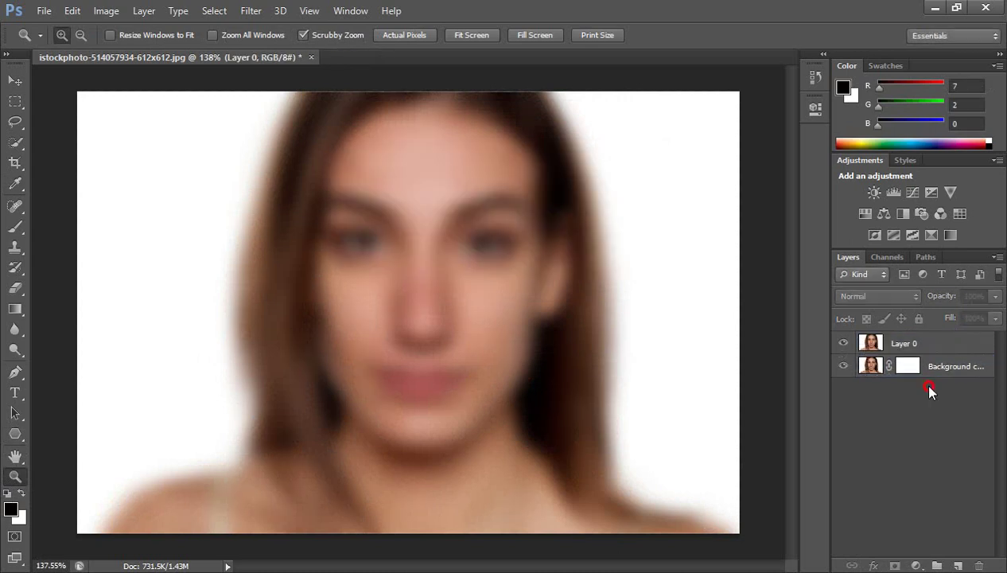
# - Delete the mask from the Background copy layer and add a white layer mask to Layer 0
pyautogui.click(908, 366)
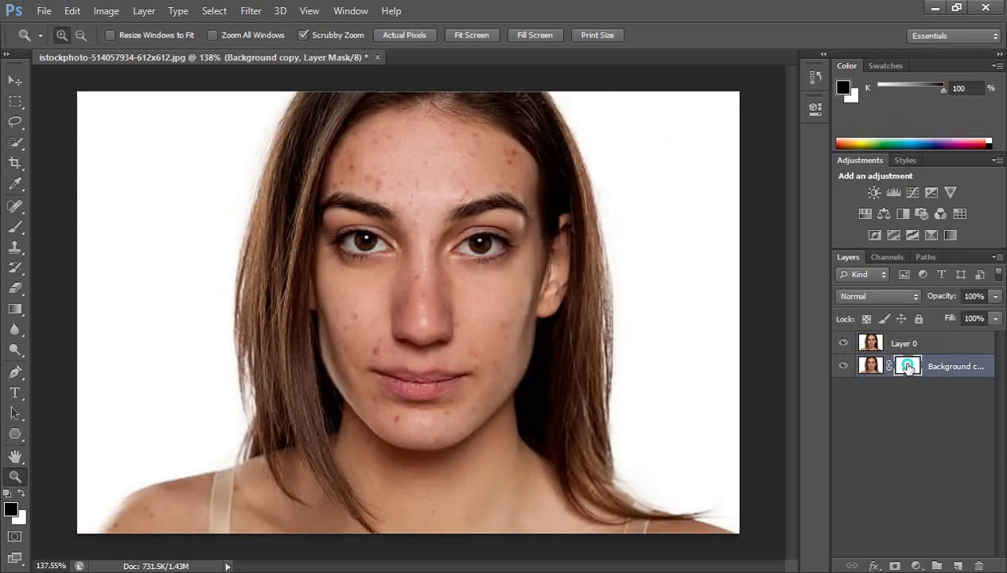
pyautogui.rightClick(908, 365)
pyautogui.click(872, 396)
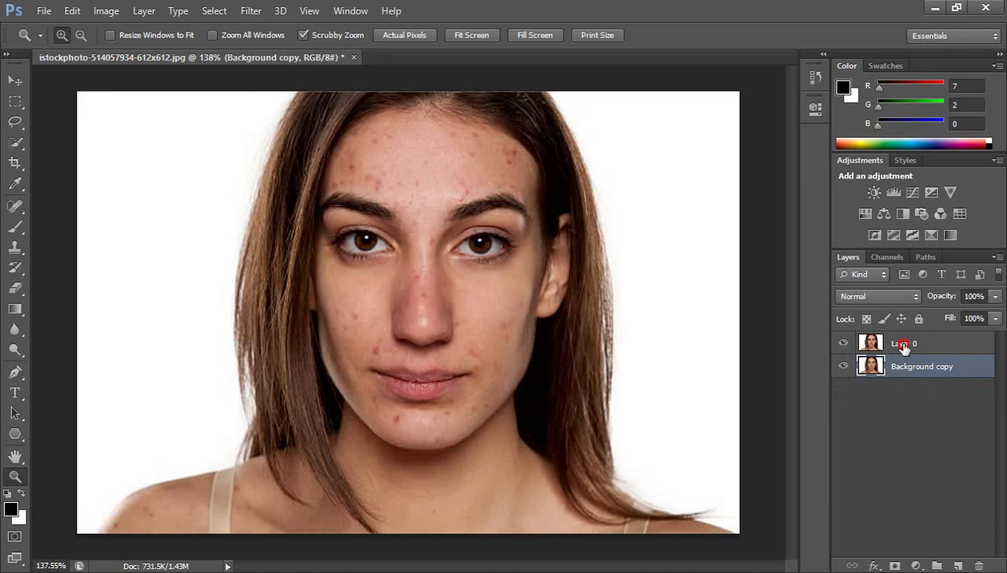
pyautogui.click(904, 345)
pyautogui.click(895, 565)
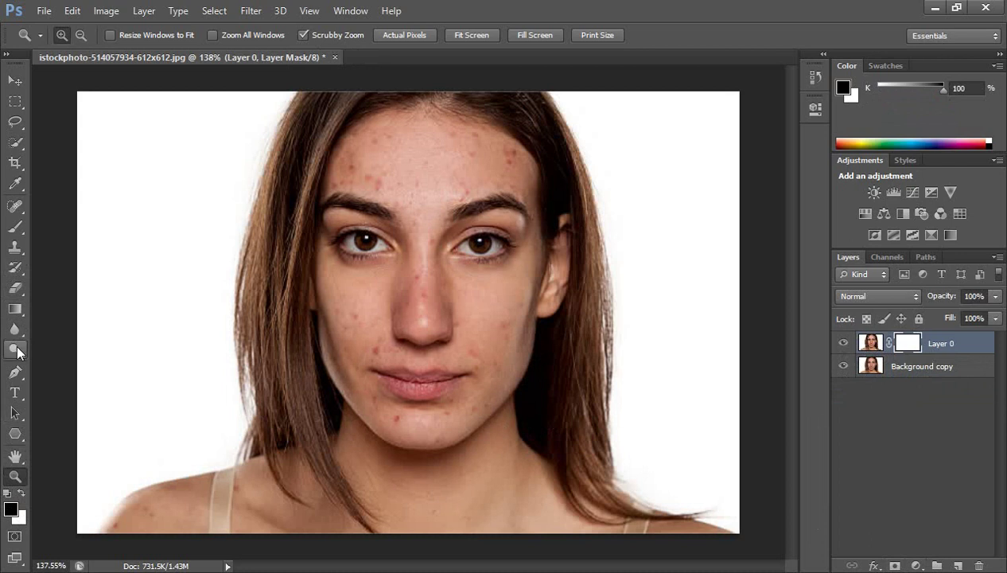
# - Choose the Brush tool with a soft round 30 px tip, 0% hardness, and opacity and flow at 100%
pyautogui.click(15, 226)
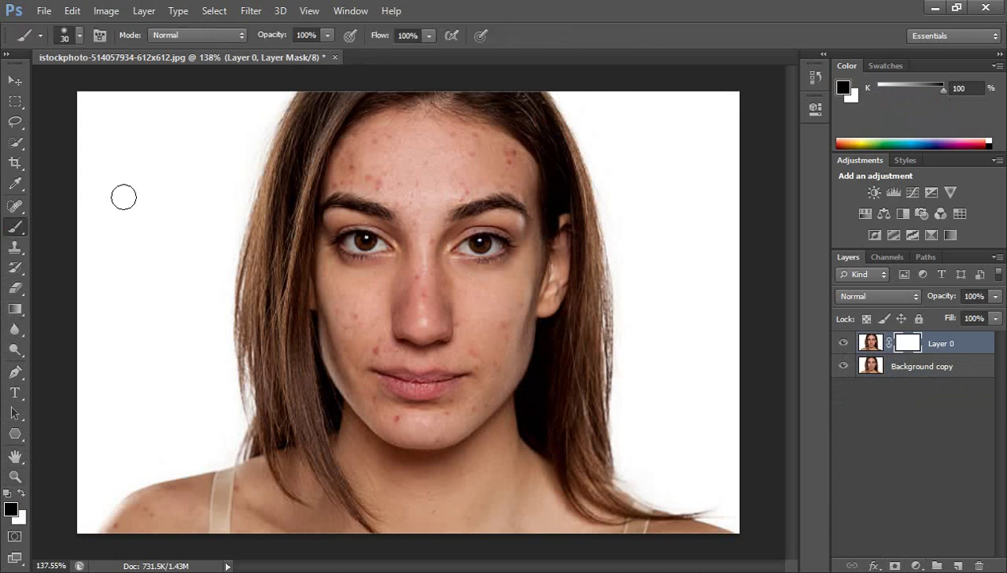
pyautogui.click(77, 36)
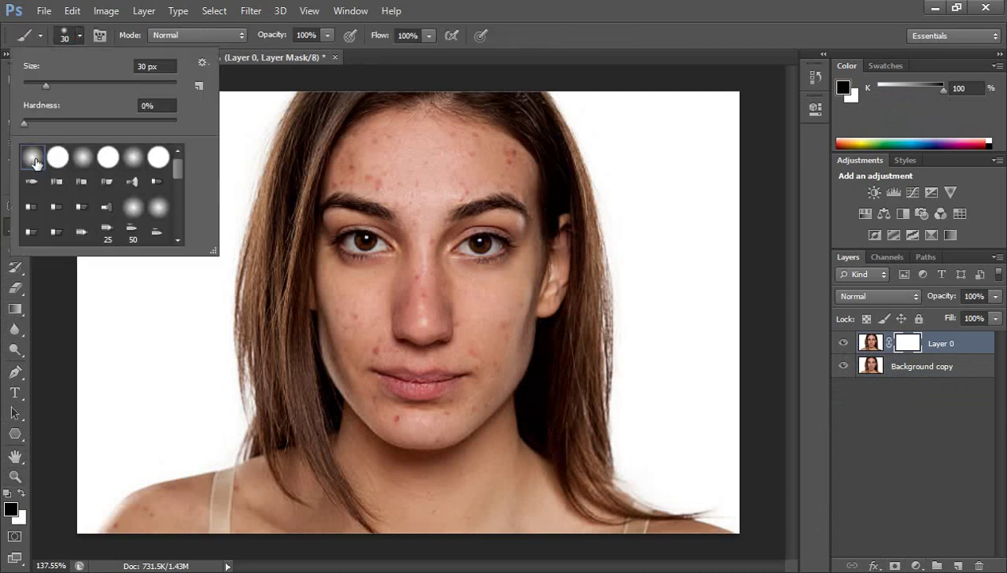
pyautogui.click(334, 36)
pyautogui.click(427, 36)
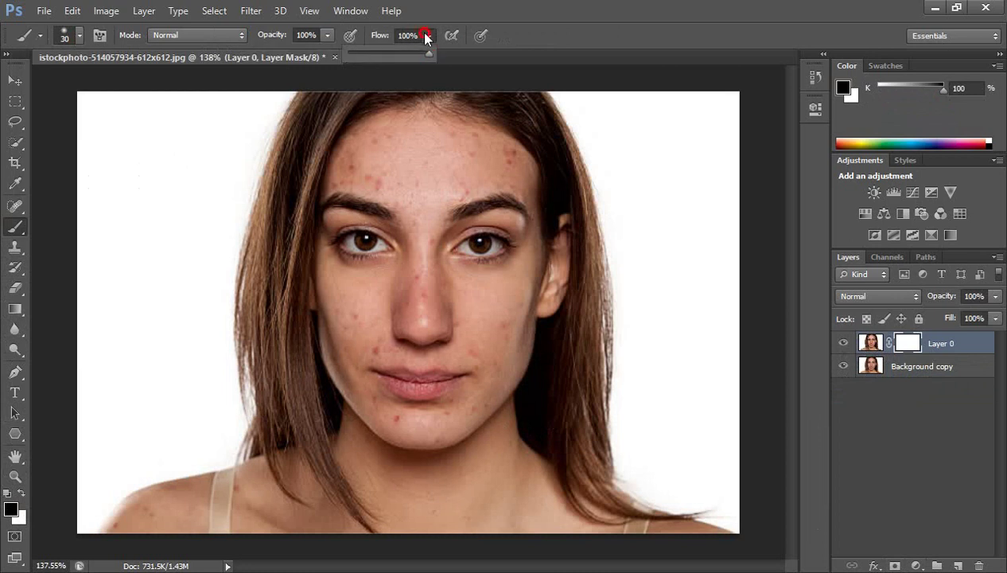
pyautogui.click(598, 25)
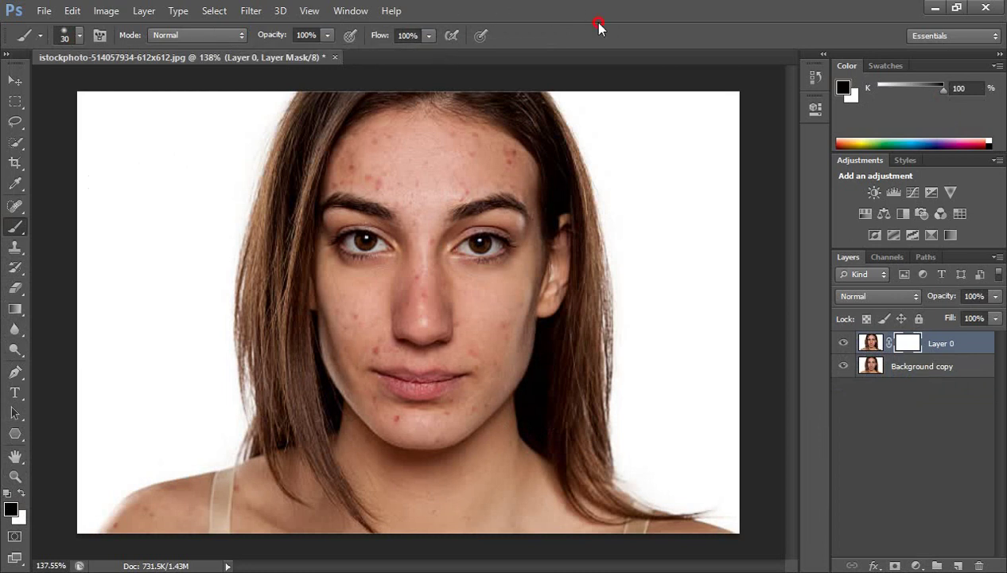
# - Paint black on Layer 0's mask over the blemished cheeks and jaw to reveal the blurred skin, avoiding the lips
pyautogui.press('z')
pyautogui.moveTo(423, 294); pyautogui.dragTo(477, 225)
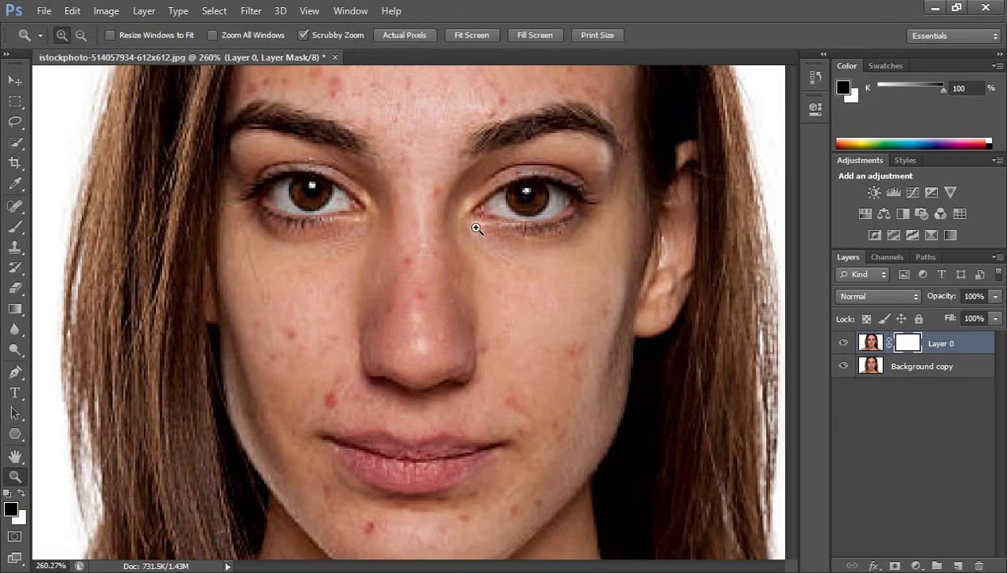
pyautogui.scroll(1, 525, 281)
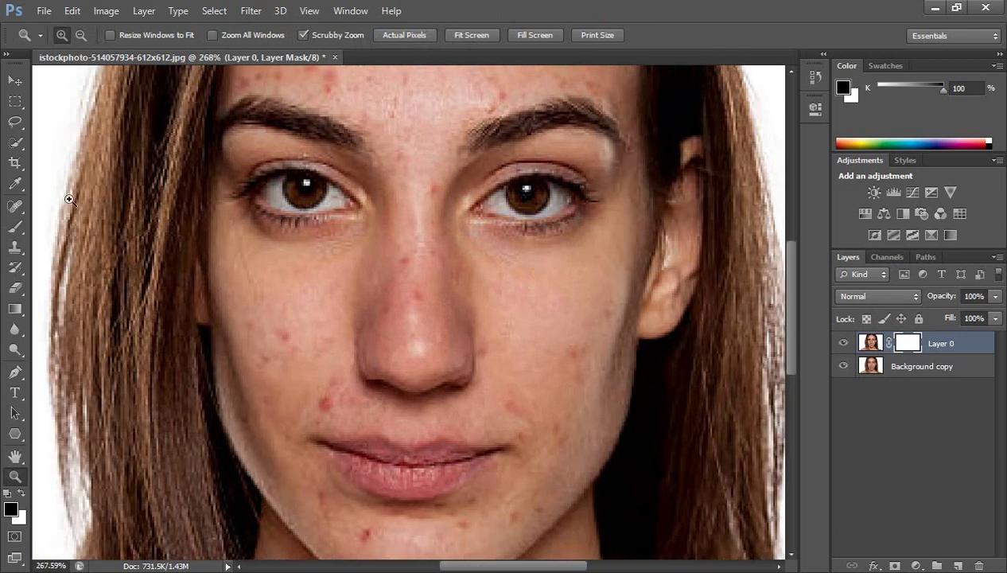
pyautogui.press('c')
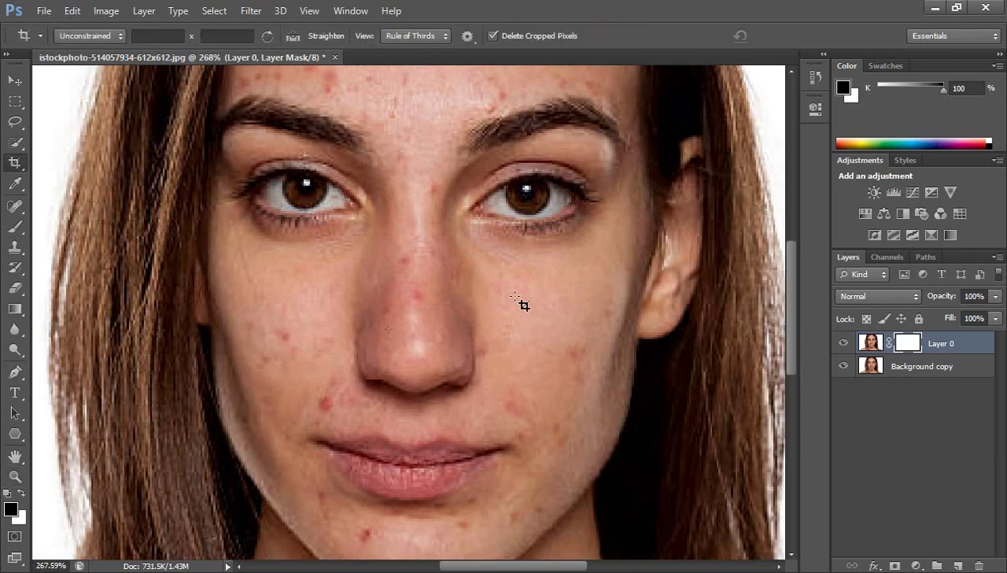
pyautogui.press('v')
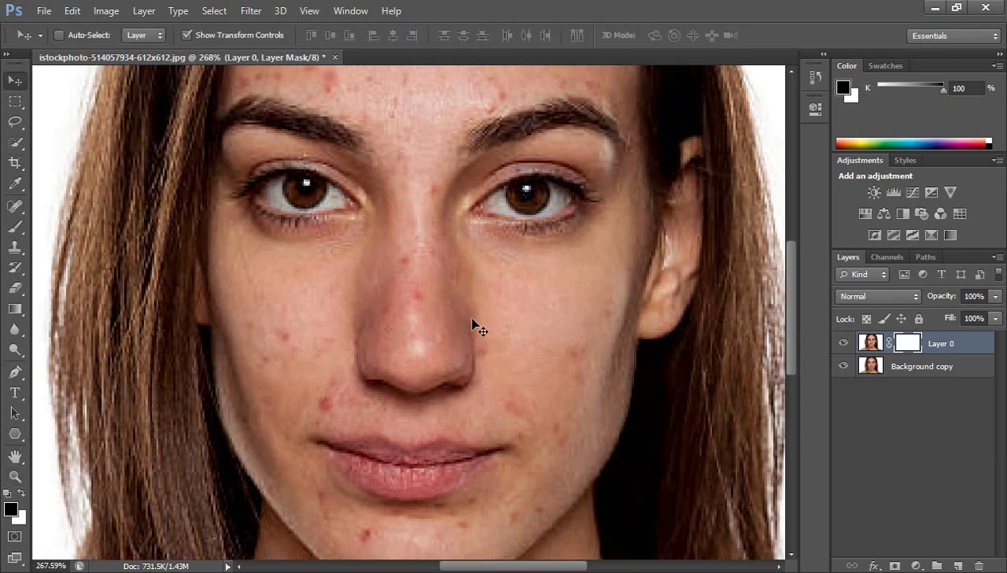
pyautogui.press('b')
pyautogui.moveTo(561, 350)
pyautogui.mouseDown()
pyautogui.moveTo(567, 342)
pyautogui.moveTo(499, 347)
pyautogui.moveTo(555, 438)
pyautogui.moveTo(611, 351)
pyautogui.mouseUp()
pyautogui.moveTo(405, 308)
pyautogui.mouseDown()
pyautogui.moveTo(408, 335)
pyautogui.moveTo(387, 324)
pyautogui.moveTo(396, 351)
pyautogui.moveTo(415, 292)
pyautogui.moveTo(444, 267)
pyautogui.moveTo(382, 266)
pyautogui.moveTo(384, 314)
pyautogui.moveTo(398, 327)
pyautogui.moveTo(362, 231)
pyautogui.moveTo(385, 265)
pyautogui.moveTo(409, 263)
pyautogui.moveTo(364, 239)
pyautogui.moveTo(463, 237)
pyautogui.moveTo(451, 363)
pyautogui.moveTo(465, 383)
pyautogui.moveTo(408, 393)
pyautogui.moveTo(393, 411)
pyautogui.mouseUp()
pyautogui.moveTo(396, 350)
pyautogui.mouseDown()
pyautogui.moveTo(439, 263)
pyautogui.moveTo(414, 300)
pyautogui.moveTo(463, 396)
pyautogui.moveTo(487, 404)
pyautogui.mouseUp()
pyautogui.moveTo(455, 364)
pyautogui.mouseDown()
pyautogui.moveTo(359, 280)
pyautogui.moveTo(401, 332)
pyautogui.moveTo(445, 351)
pyautogui.moveTo(517, 348)
pyautogui.moveTo(599, 316)
pyautogui.moveTo(638, 265)
pyautogui.moveTo(622, 226)
pyautogui.mouseUp()
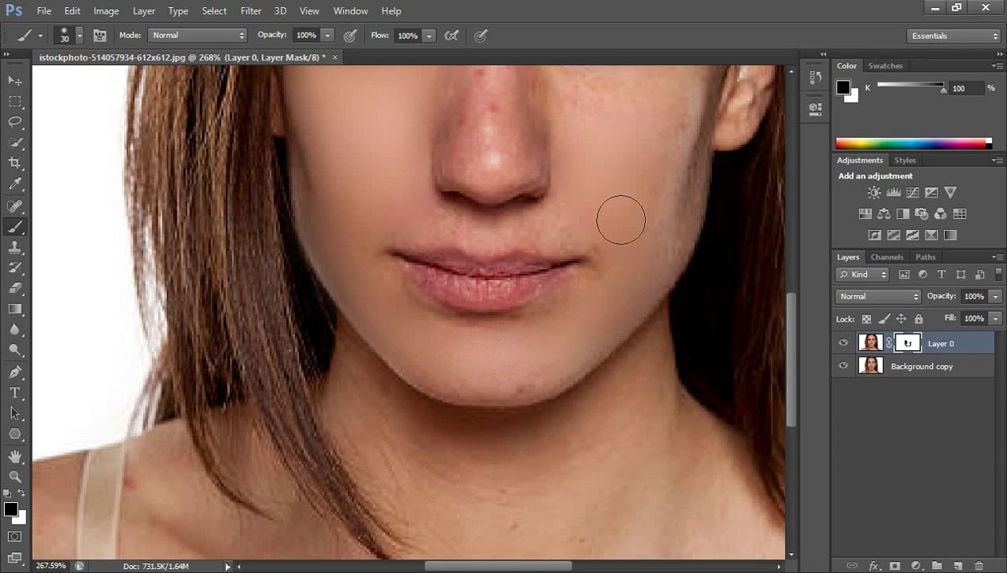
# - Mask out the remaining chin blemishes and the skin below the lips using smaller brush sizes up to 25 px
pyautogui.press('[')
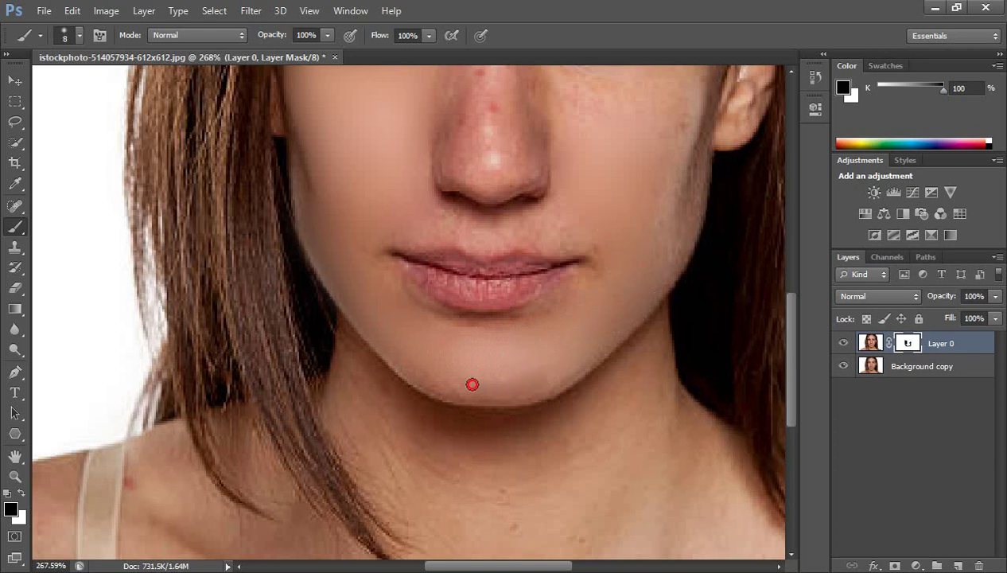
pyautogui.press('p')
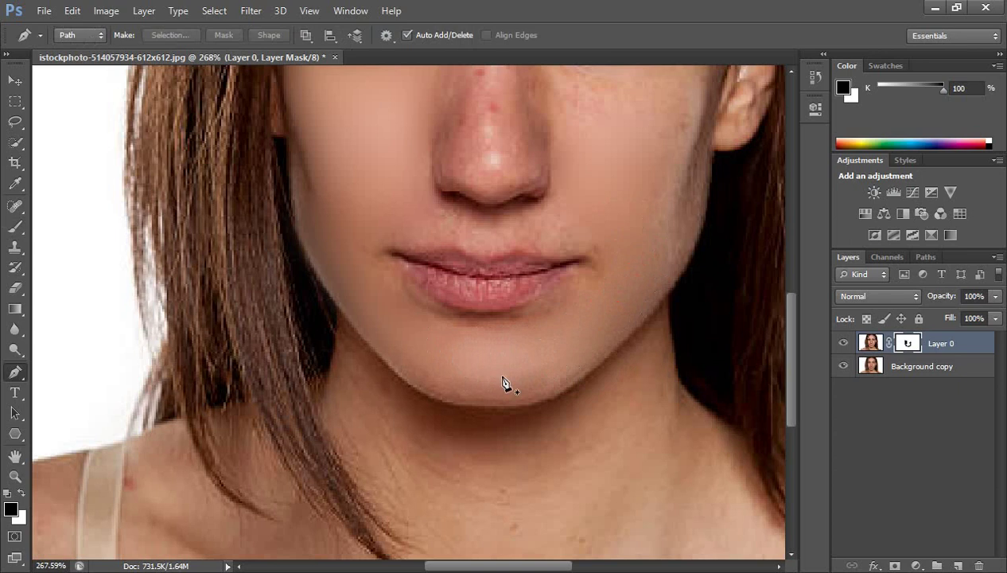
pyautogui.press('b')
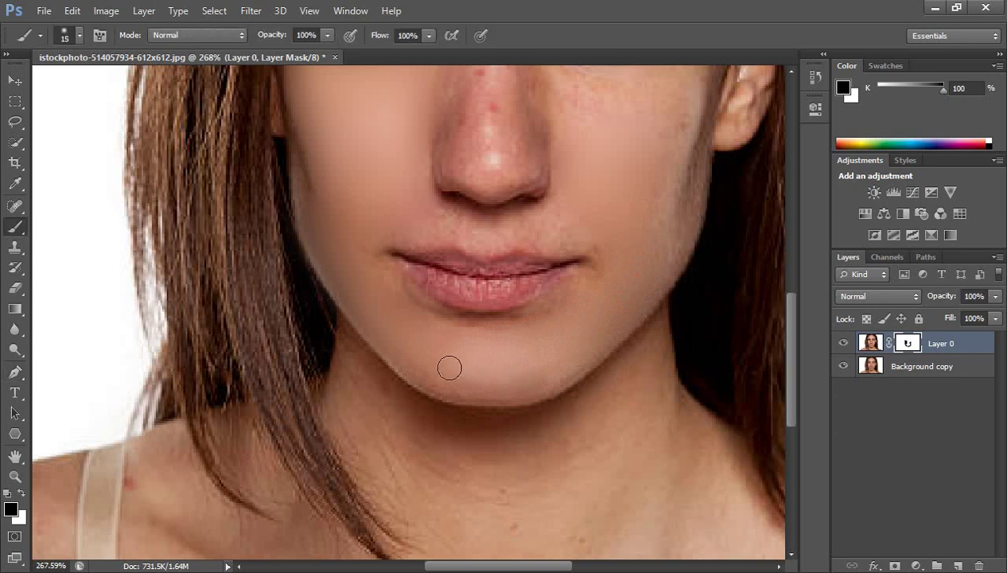
pyautogui.moveTo(443, 365)
pyautogui.mouseDown()
pyautogui.moveTo(434, 364)
pyautogui.moveTo(490, 381)
pyautogui.moveTo(537, 375)
pyautogui.moveTo(596, 335)
pyautogui.mouseUp()
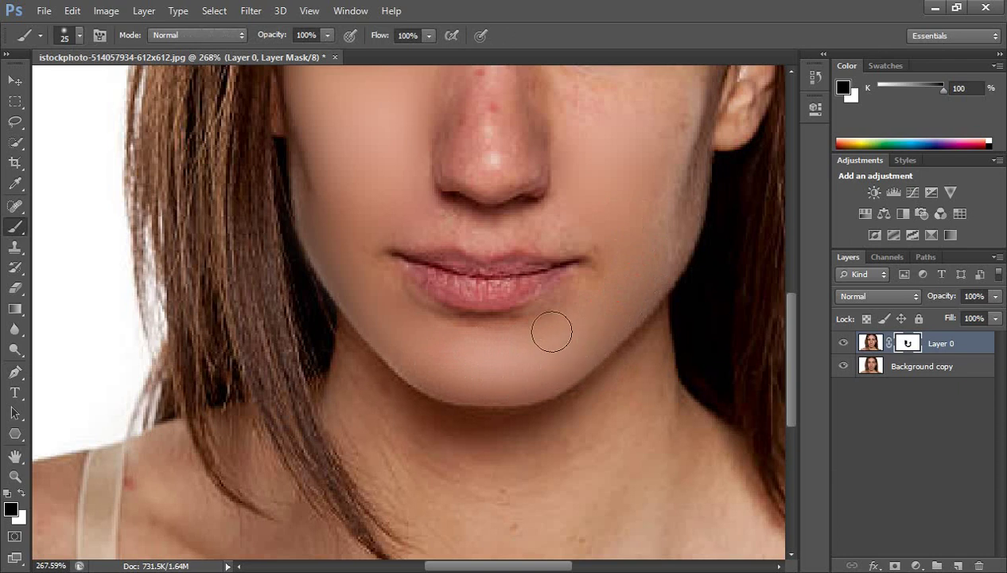
pyautogui.moveTo(589, 295); pyautogui.dragTo(509, 338)
pyautogui.moveTo(422, 344); pyautogui.dragTo(464, 343)
# - Smooth the skin between the nose and upper lip and around the mouth corners with a 9 px brush
pyautogui.moveTo(439, 304)
pyautogui.mouseDown()
pyautogui.moveTo(461, 325)
pyautogui.moveTo(423, 288)
pyautogui.moveTo(468, 329)
pyautogui.moveTo(558, 349)
pyautogui.moveTo(567, 365)
pyautogui.mouseUp()
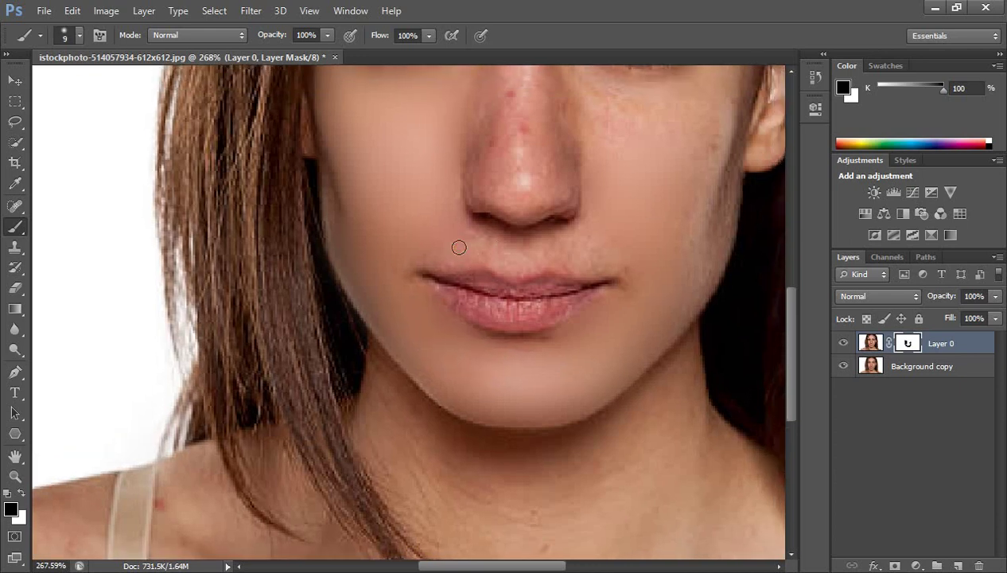
pyautogui.moveTo(460, 247); pyautogui.dragTo(601, 240)
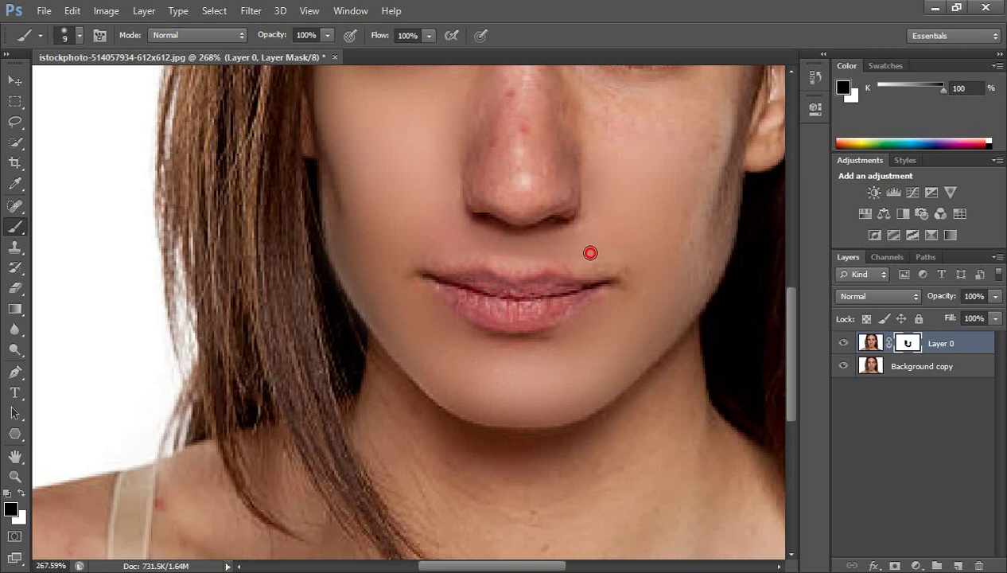
pyautogui.moveTo(600, 260); pyautogui.dragTo(476, 258)
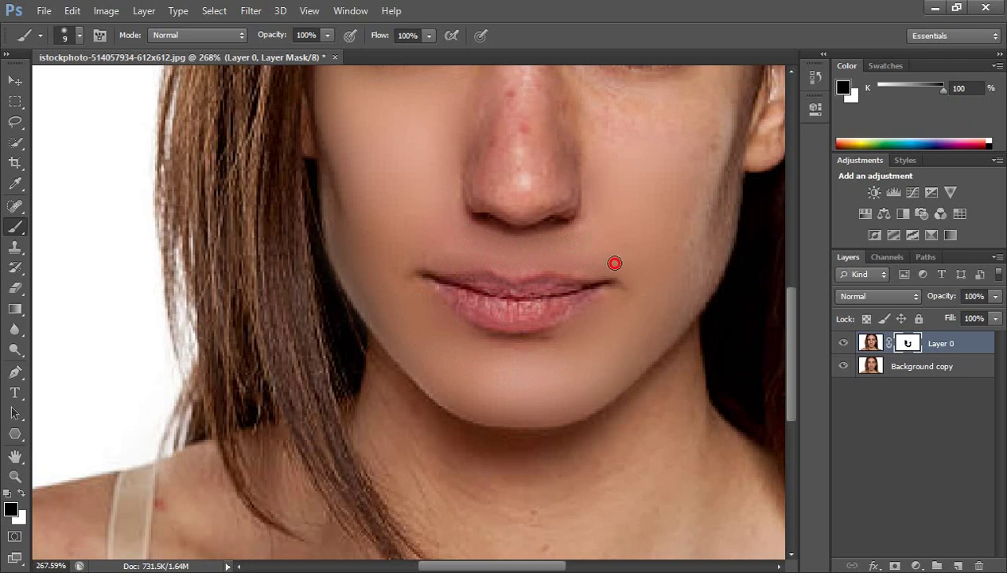
# - Paint the mask over the cheek on the ear side and along the nose up to its bridge with a 25 px brush
pyautogui.moveTo(602, 231); pyautogui.dragTo(497, 337)
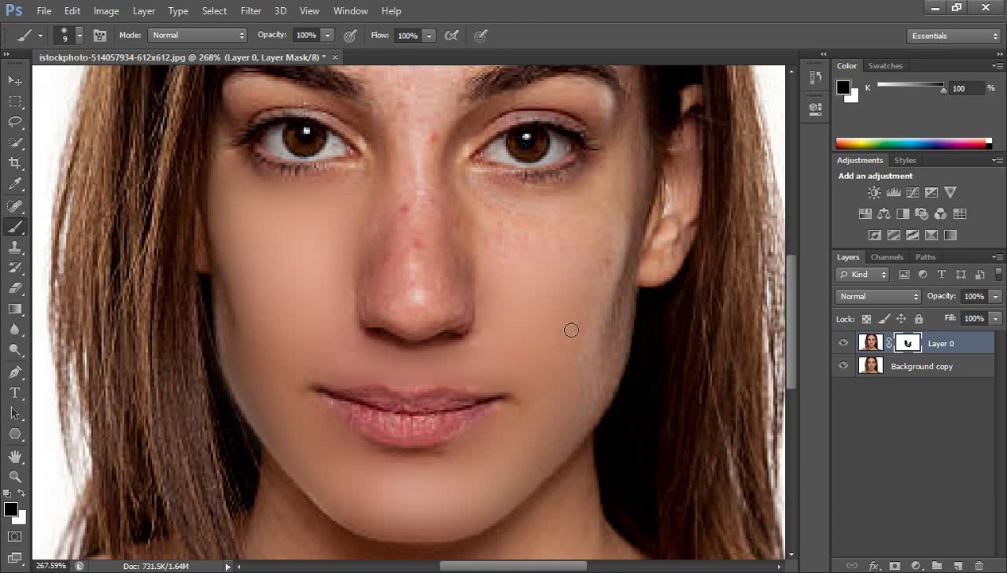
pyautogui.moveTo(597, 395)
pyautogui.mouseDown()
pyautogui.moveTo(569, 405)
pyautogui.moveTo(591, 371)
pyautogui.moveTo(575, 288)
pyautogui.moveTo(600, 247)
pyautogui.moveTo(501, 243)
pyautogui.mouseUp()
pyautogui.moveTo(414, 243)
pyautogui.mouseDown()
pyautogui.moveTo(411, 226)
pyautogui.moveTo(391, 260)
pyautogui.mouseUp()
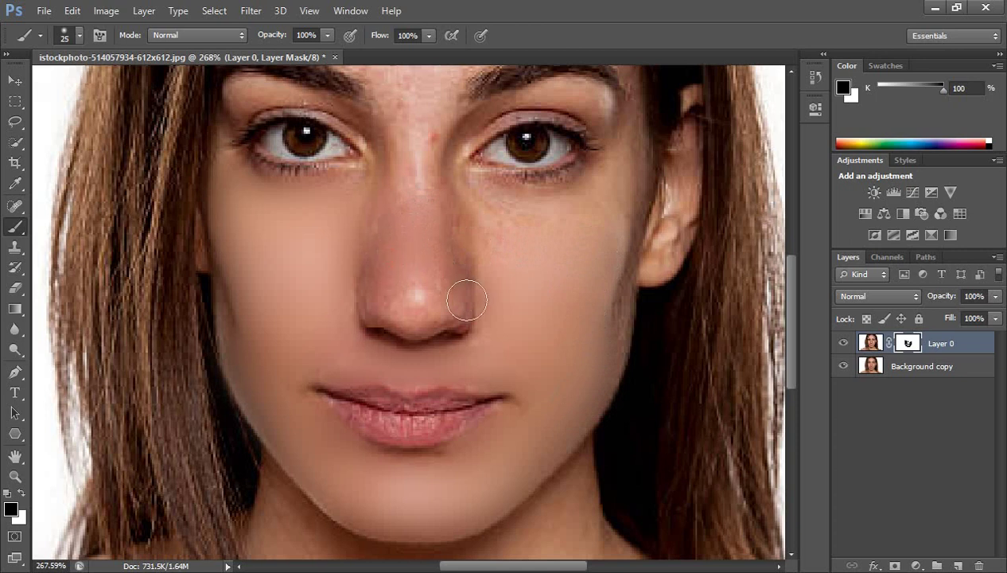
pyautogui.moveTo(445, 232); pyautogui.dragTo(475, 312)
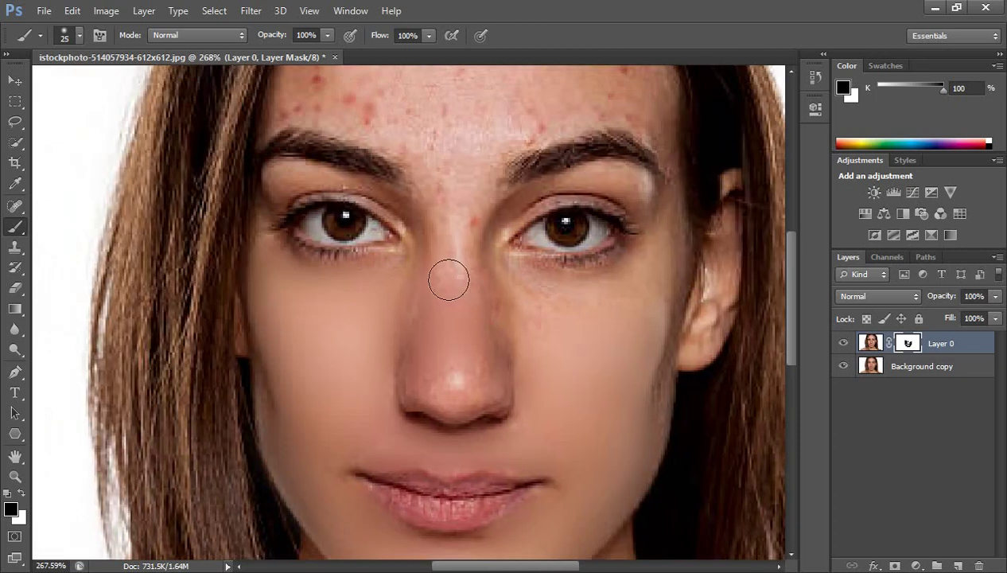
pyautogui.moveTo(450, 269); pyautogui.dragTo(462, 215)
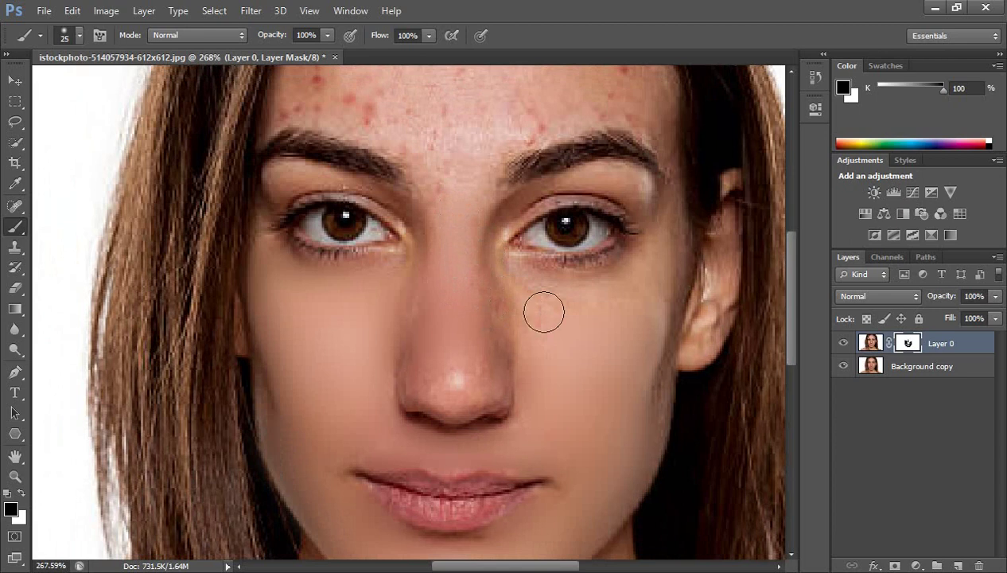
# - Smooth the skin under the eye on the ear side and out toward its outer corner on the mask
pyautogui.moveTo(542, 311)
pyautogui.mouseDown()
pyautogui.moveTo(521, 307)
pyautogui.moveTo(553, 321)
pyautogui.mouseUp()
pyautogui.press('[')
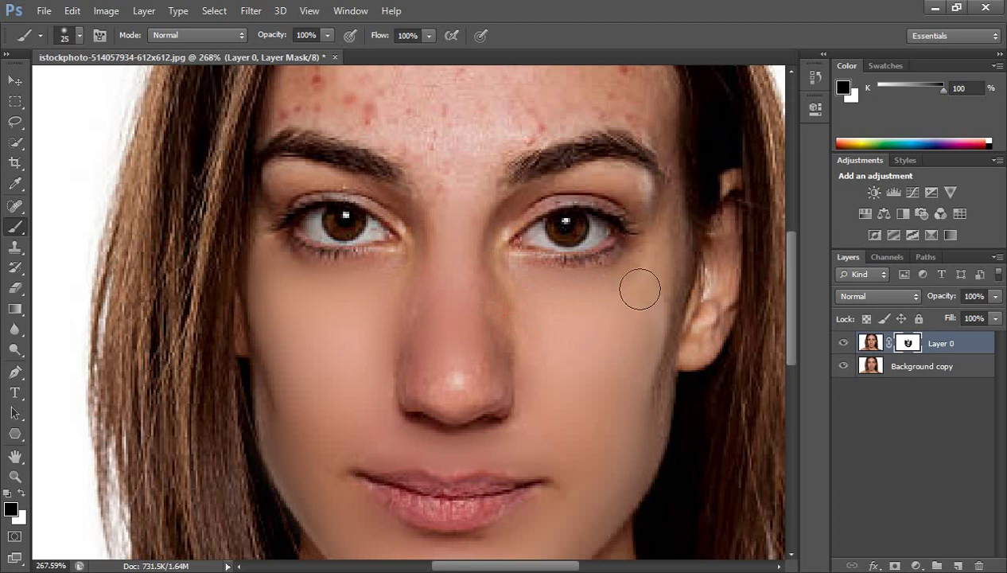
pyautogui.moveTo(640, 289); pyautogui.dragTo(654, 251)
# - Paint the mask from between the eyebrows across the whole forehead up to the hairline with the 25 px brush
pyautogui.moveTo(598, 305); pyautogui.dragTo(647, 433)
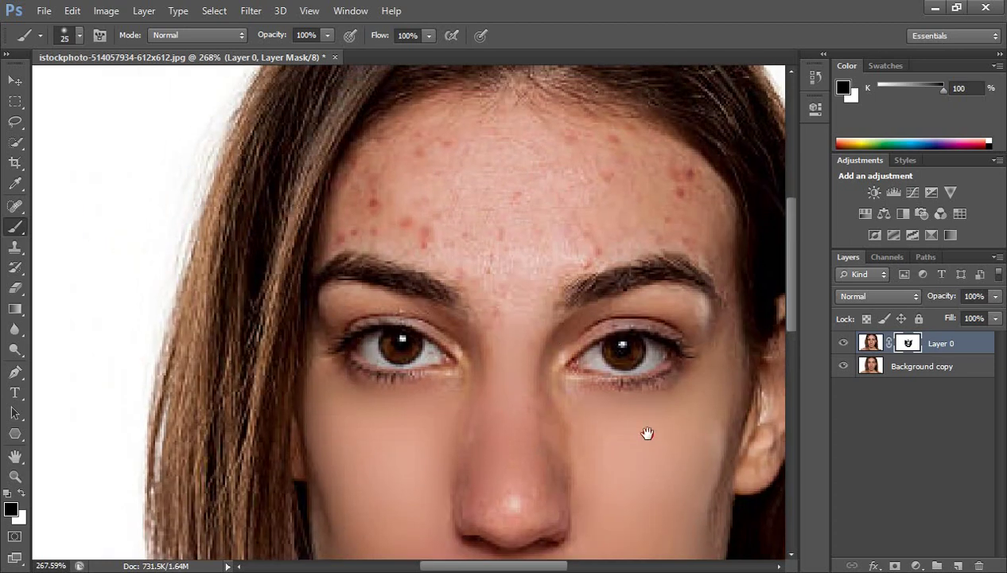
pyautogui.click(508, 314)
pyautogui.click(477, 271)
pyautogui.moveTo(477, 271)
pyautogui.mouseDown()
pyautogui.moveTo(523, 215)
pyautogui.moveTo(519, 306)
pyautogui.moveTo(563, 250)
pyautogui.moveTo(669, 222)
pyautogui.moveTo(656, 211)
pyautogui.moveTo(522, 208)
pyautogui.moveTo(664, 198)
pyautogui.moveTo(540, 166)
pyautogui.moveTo(531, 160)
pyautogui.moveTo(624, 168)
pyautogui.moveTo(482, 122)
pyautogui.moveTo(429, 124)
pyautogui.moveTo(388, 151)
pyautogui.moveTo(348, 219)
pyautogui.moveTo(397, 167)
pyautogui.moveTo(383, 192)
pyautogui.moveTo(429, 173)
pyautogui.moveTo(419, 178)
pyautogui.moveTo(448, 203)
pyautogui.moveTo(435, 216)
pyautogui.moveTo(486, 218)
pyautogui.moveTo(475, 241)
pyautogui.moveTo(335, 223)
pyautogui.moveTo(477, 236)
pyautogui.mouseUp()
pyautogui.press('space')
pyautogui.moveTo(571, 197); pyautogui.dragTo(457, 230)
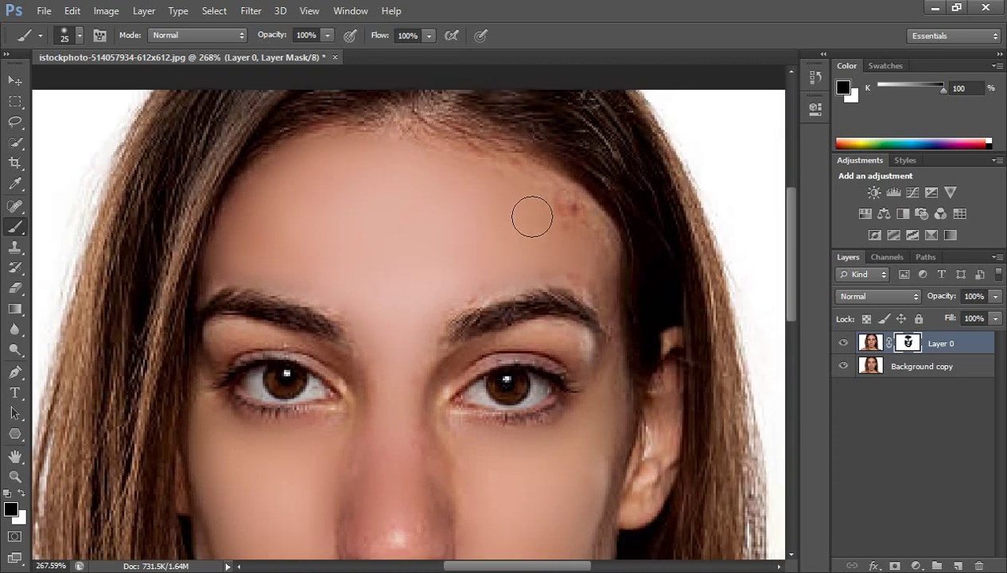
pyautogui.moveTo(489, 192)
pyautogui.mouseDown()
pyautogui.moveTo(480, 190)
pyautogui.moveTo(533, 191)
pyautogui.moveTo(589, 234)
pyautogui.moveTo(591, 261)
pyautogui.moveTo(580, 267)
pyautogui.moveTo(589, 285)
pyautogui.mouseUp()
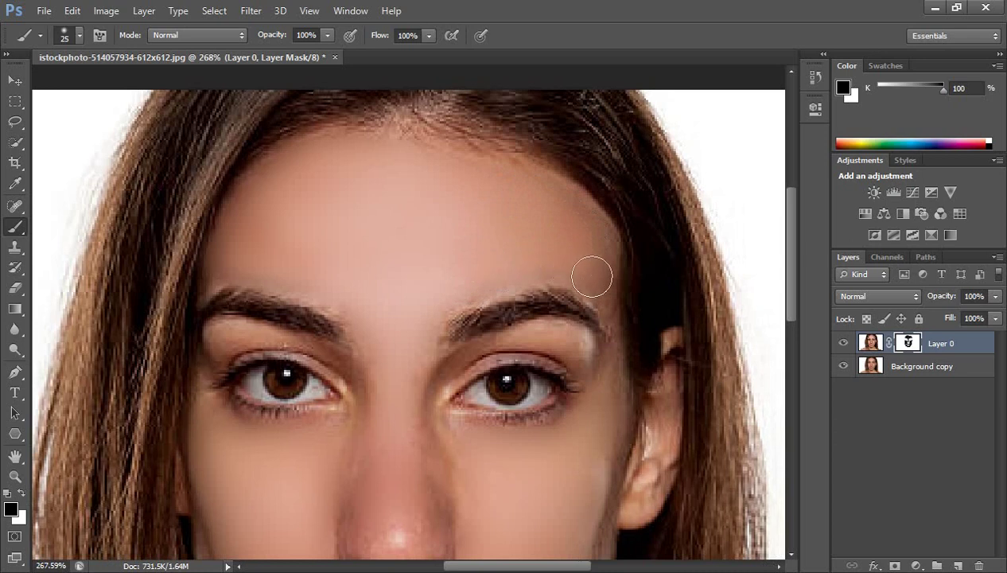
# - Touch up the skin at the temple beside the visible ear with a smaller brush on Layer 0's mask
pyautogui.press('space')
pyautogui.moveTo(557, 366); pyautogui.dragTo(436, 286)
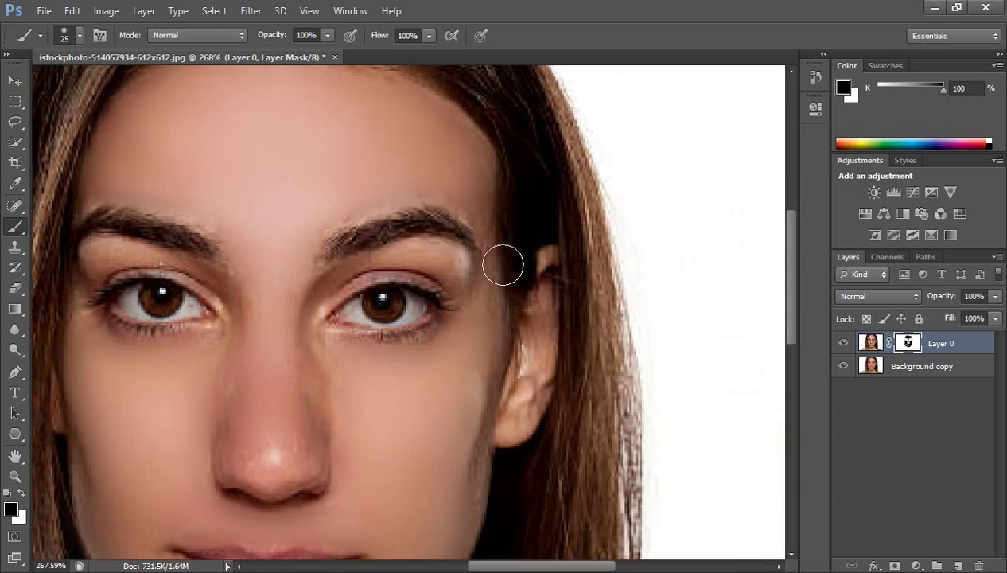
pyautogui.press('[')
pyautogui.press('z')
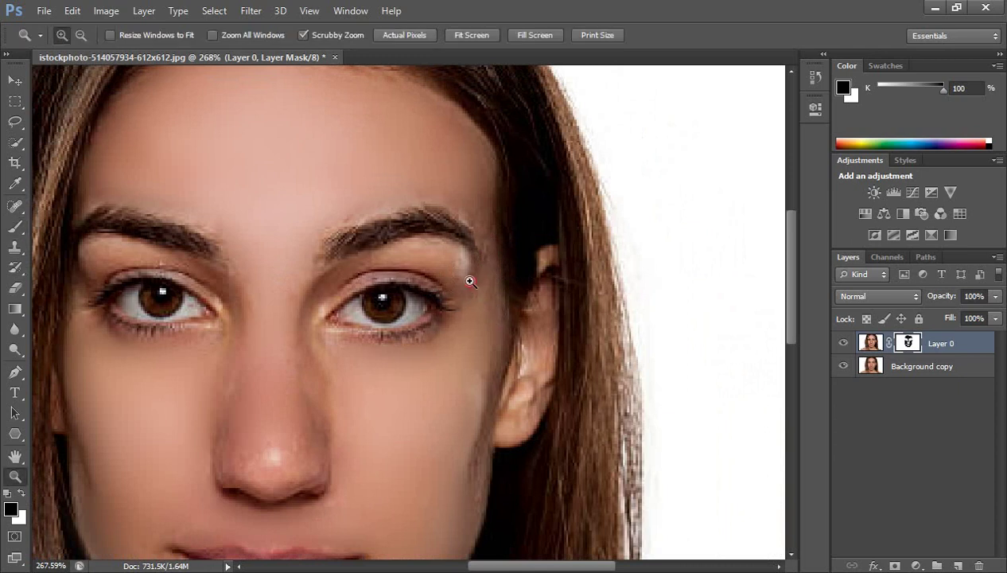
pyautogui.moveTo(468, 280)
pyautogui.mouseDown()
pyautogui.moveTo(434, 343)
pyautogui.moveTo(513, 315)
pyautogui.moveTo(501, 321)
pyautogui.mouseUp()
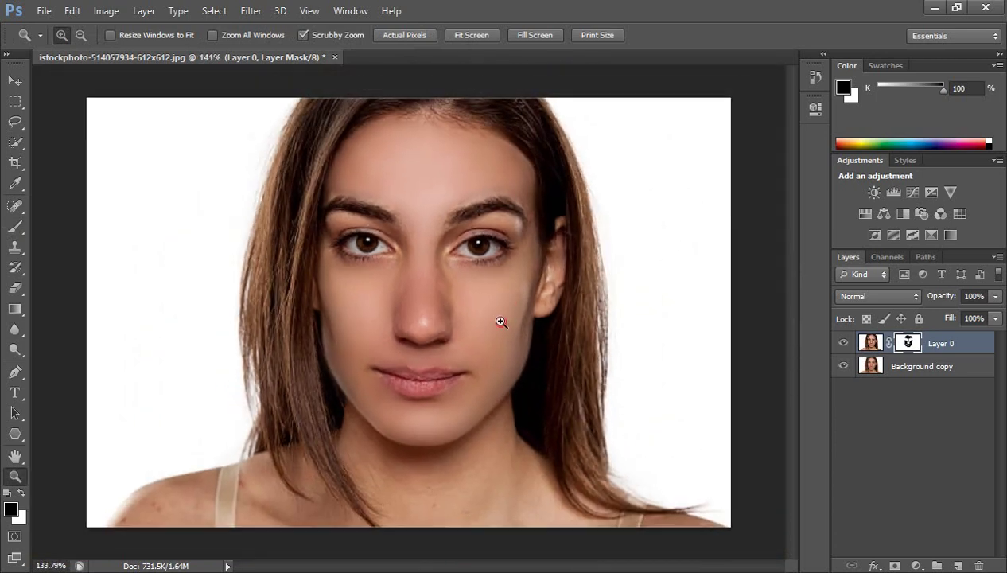